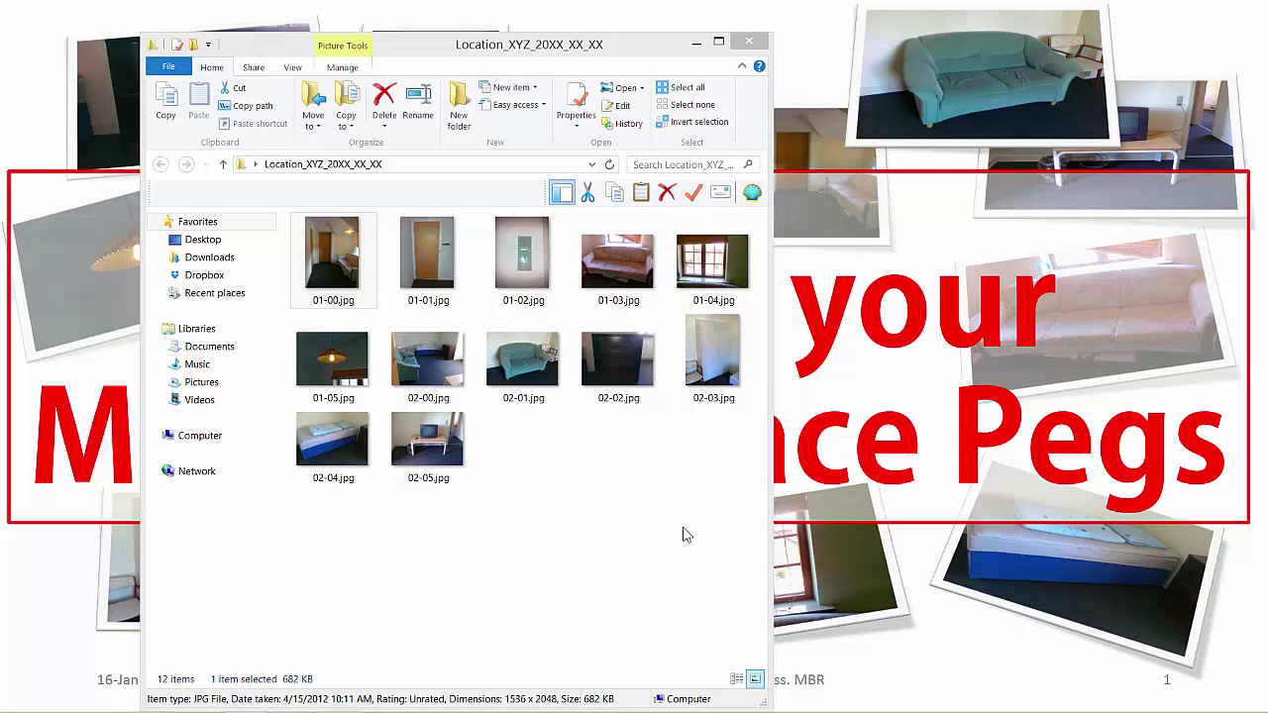
- Maximize the photo folder and view photos 01-00.jpg through 01-05.jpg, then close the viewer
click(718, 41)
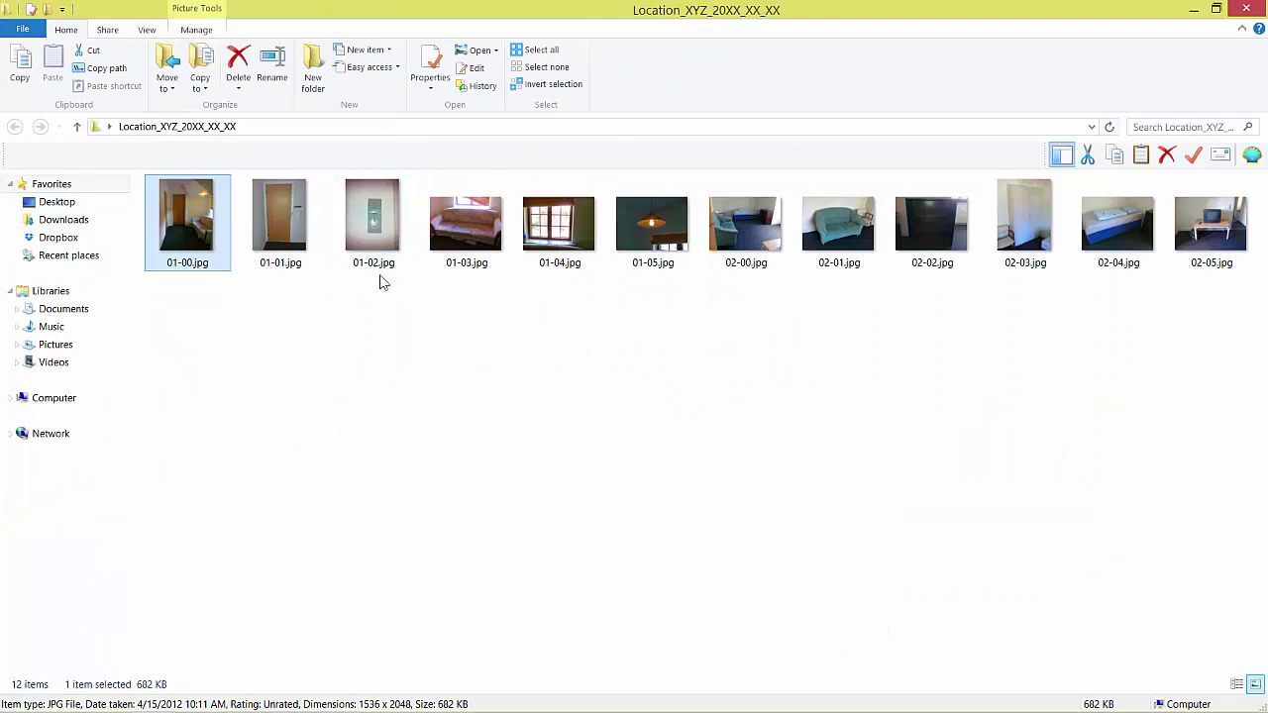
double_click(170, 230)
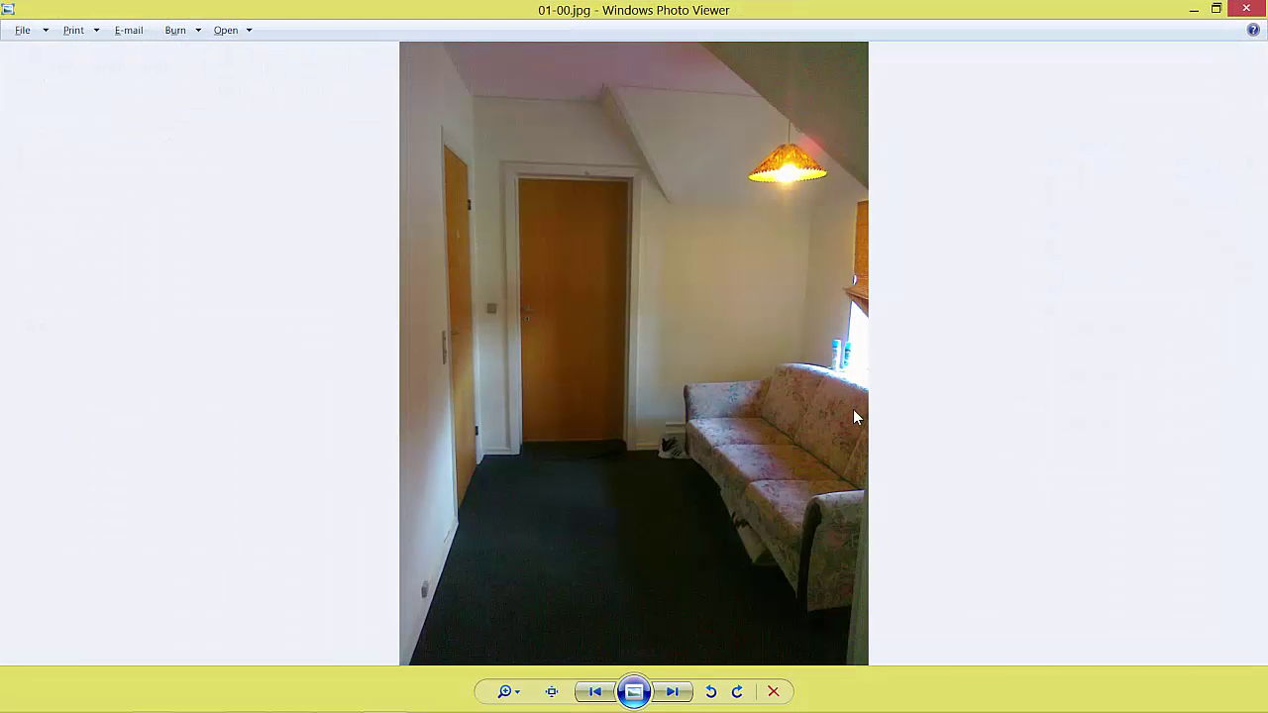
click(673, 691)
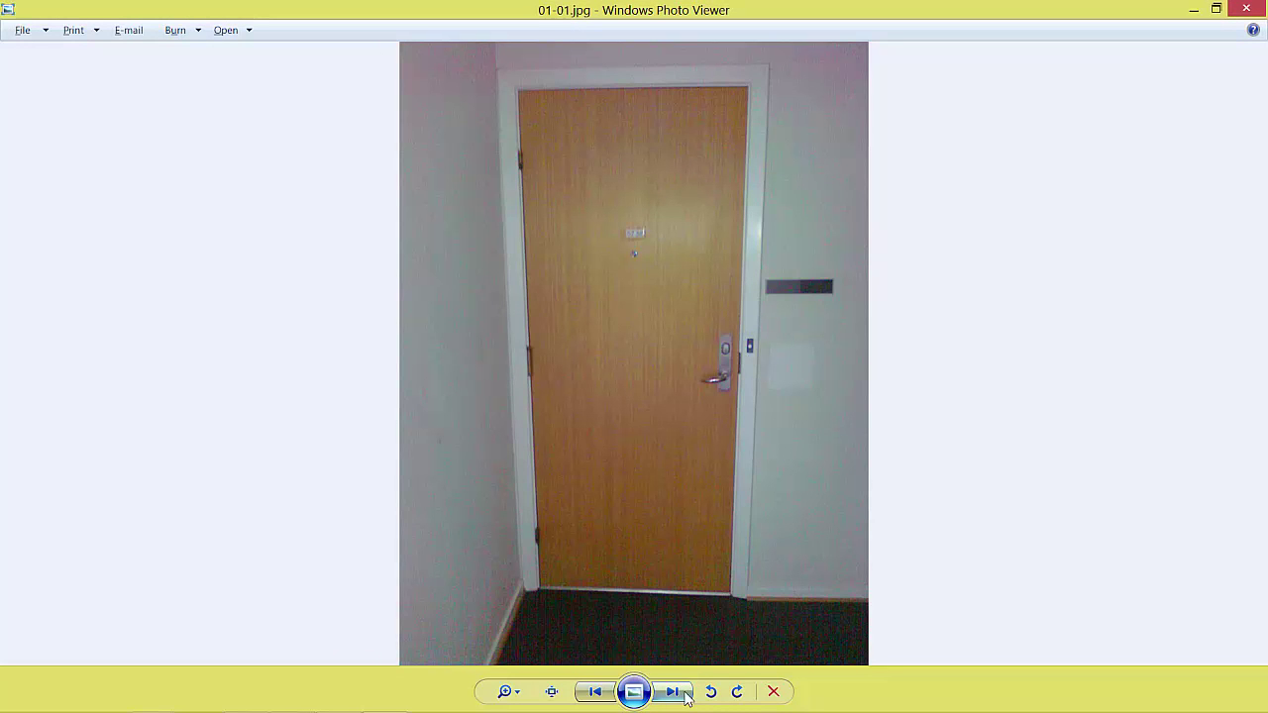
click(686, 695)
click(686, 695)
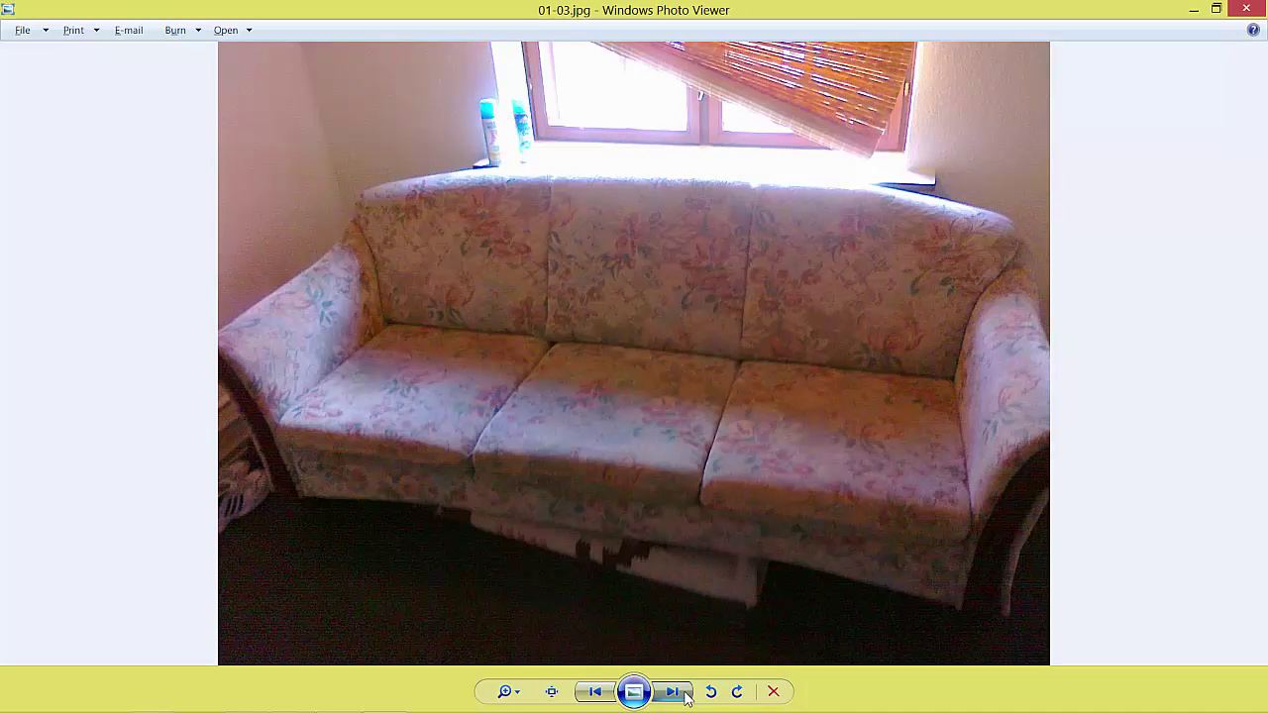
click(686, 695)
click(686, 696)
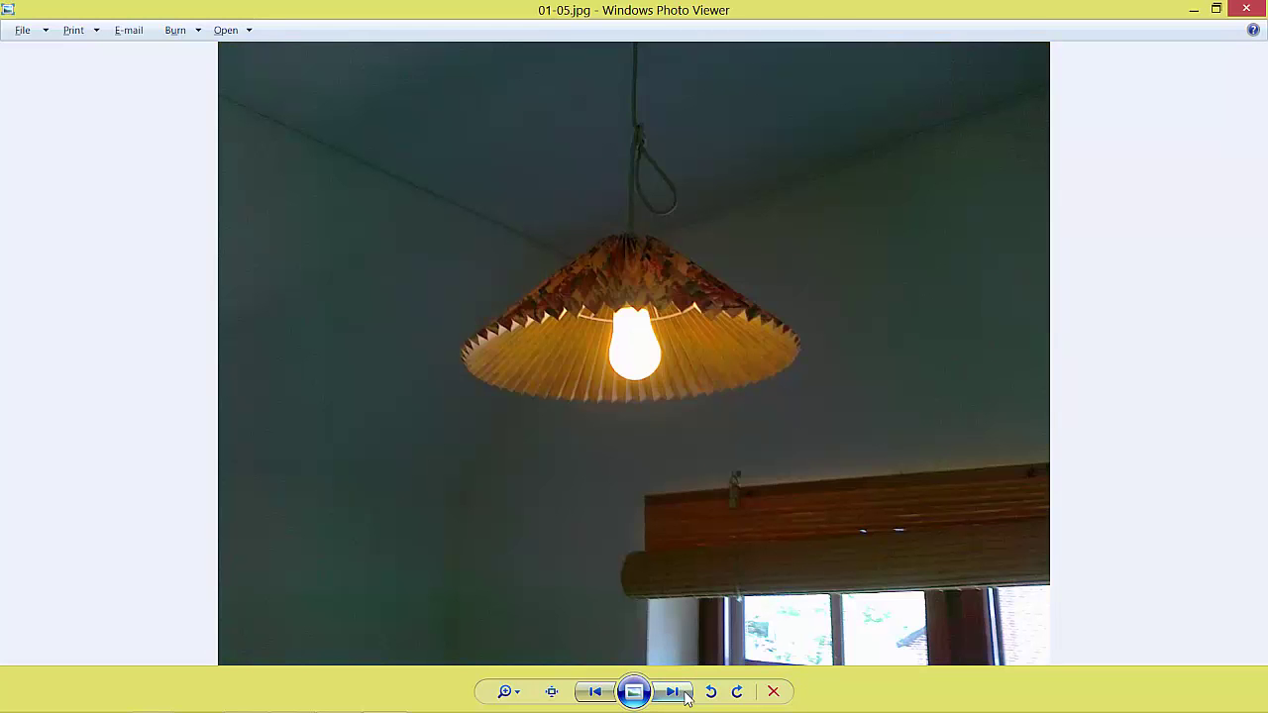
click(1263, 8)
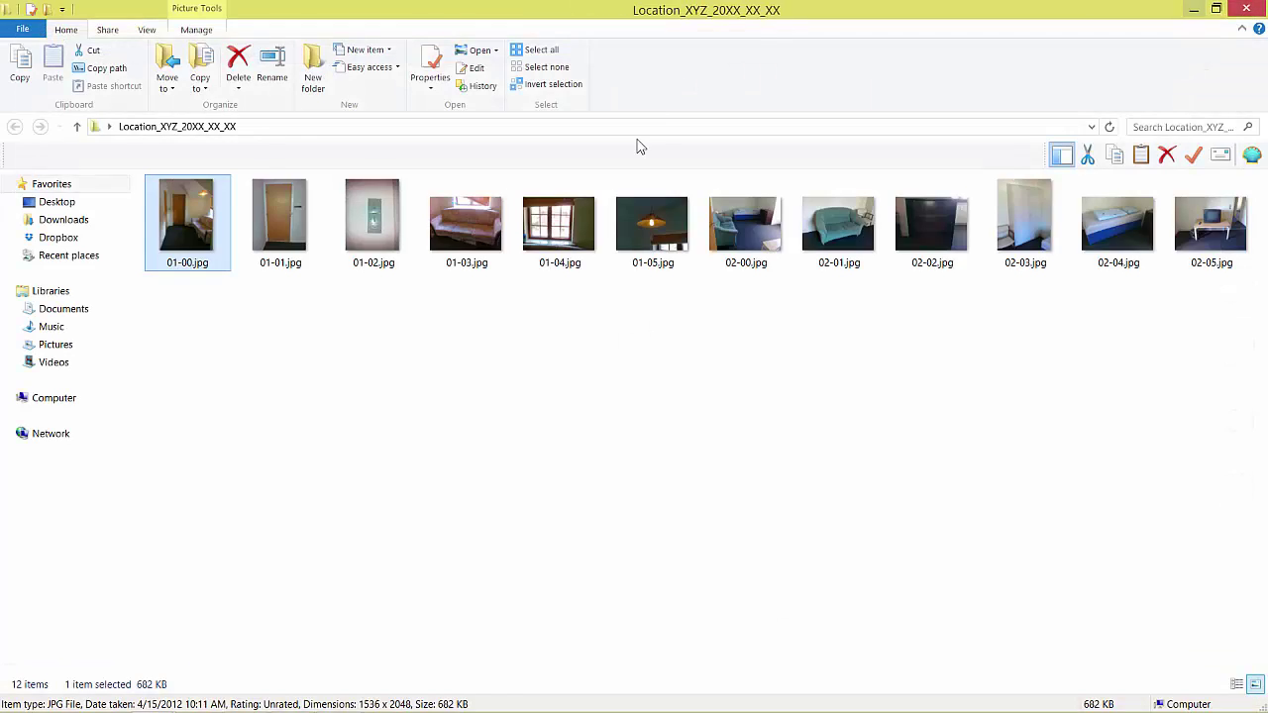
- View photos 02-00.jpg through 02-04.jpg, then close the viewer
double_click(768, 242)
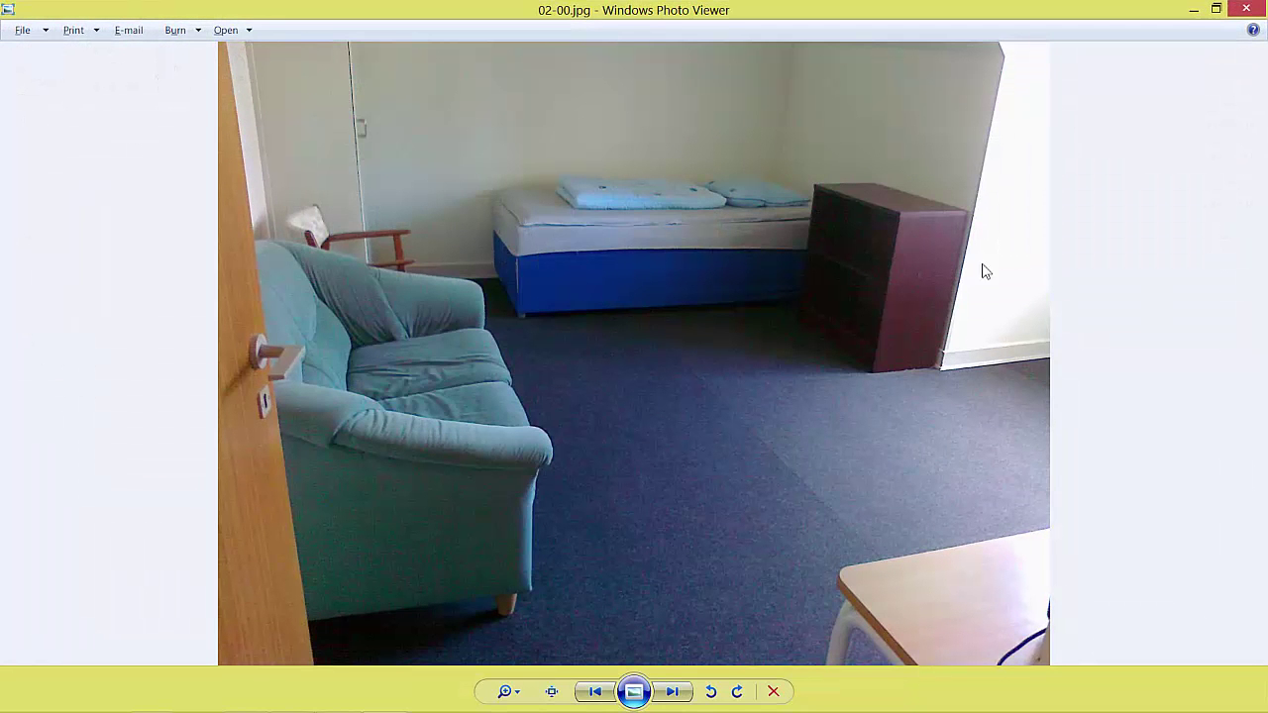
click(685, 695)
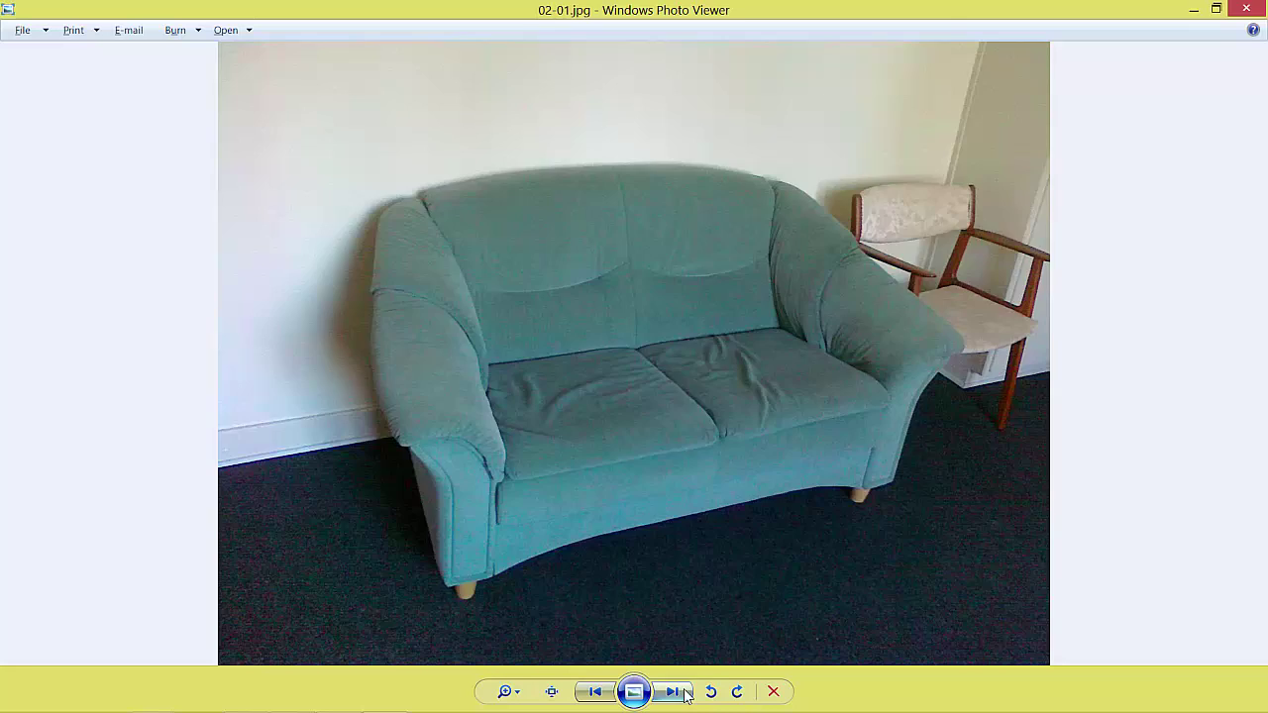
click(685, 695)
click(685, 696)
click(686, 696)
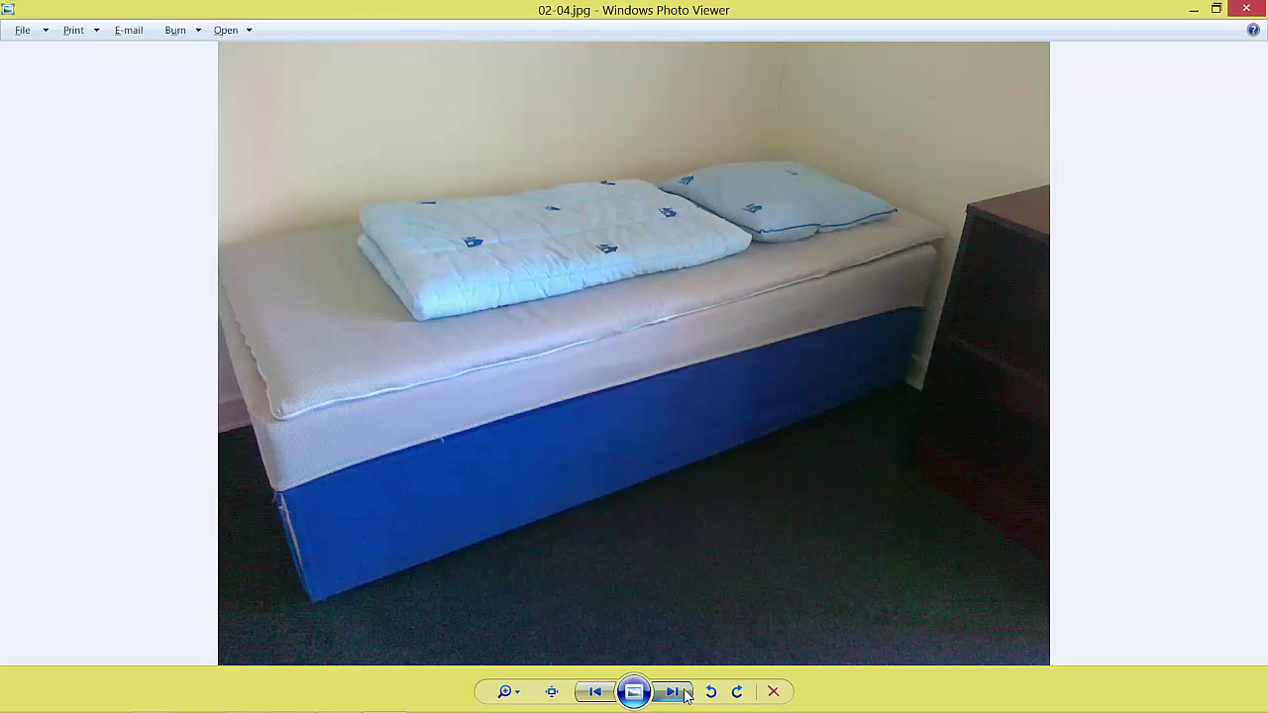
key(alt+F4)
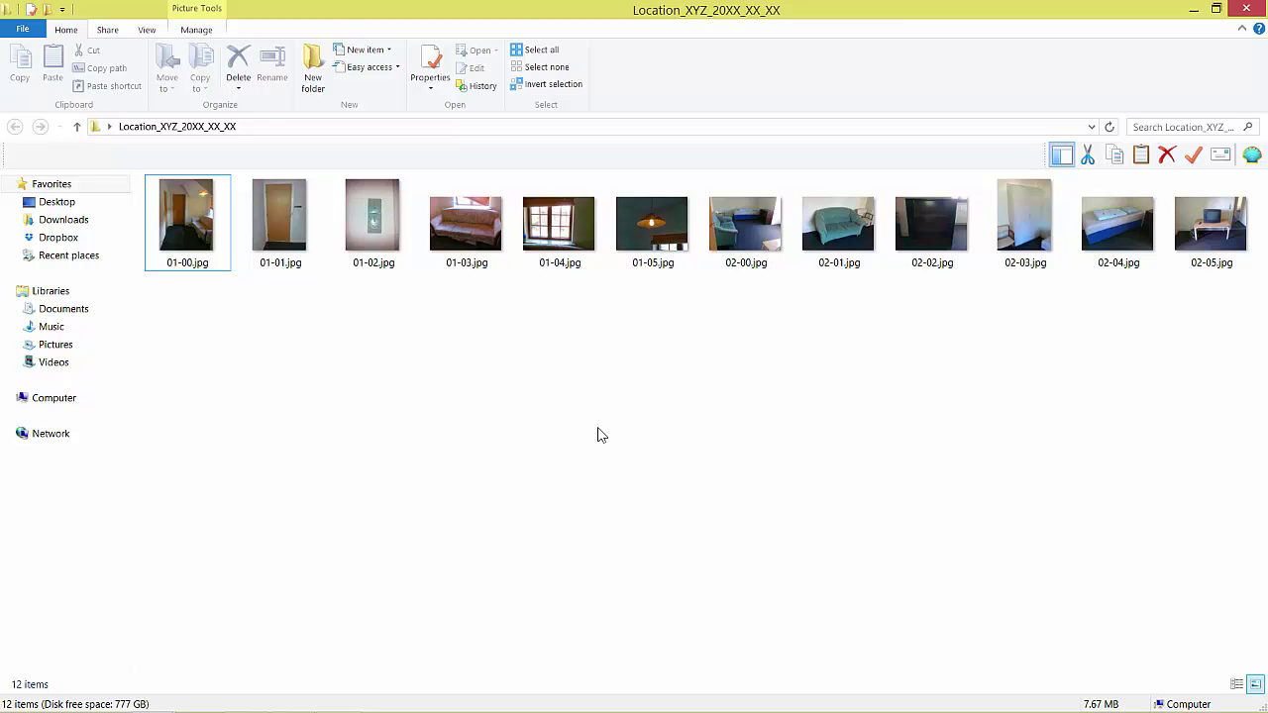
- Select 01-00.jpg and 02-00.jpg, then enlarge the thumbnail icons
click(172, 219)
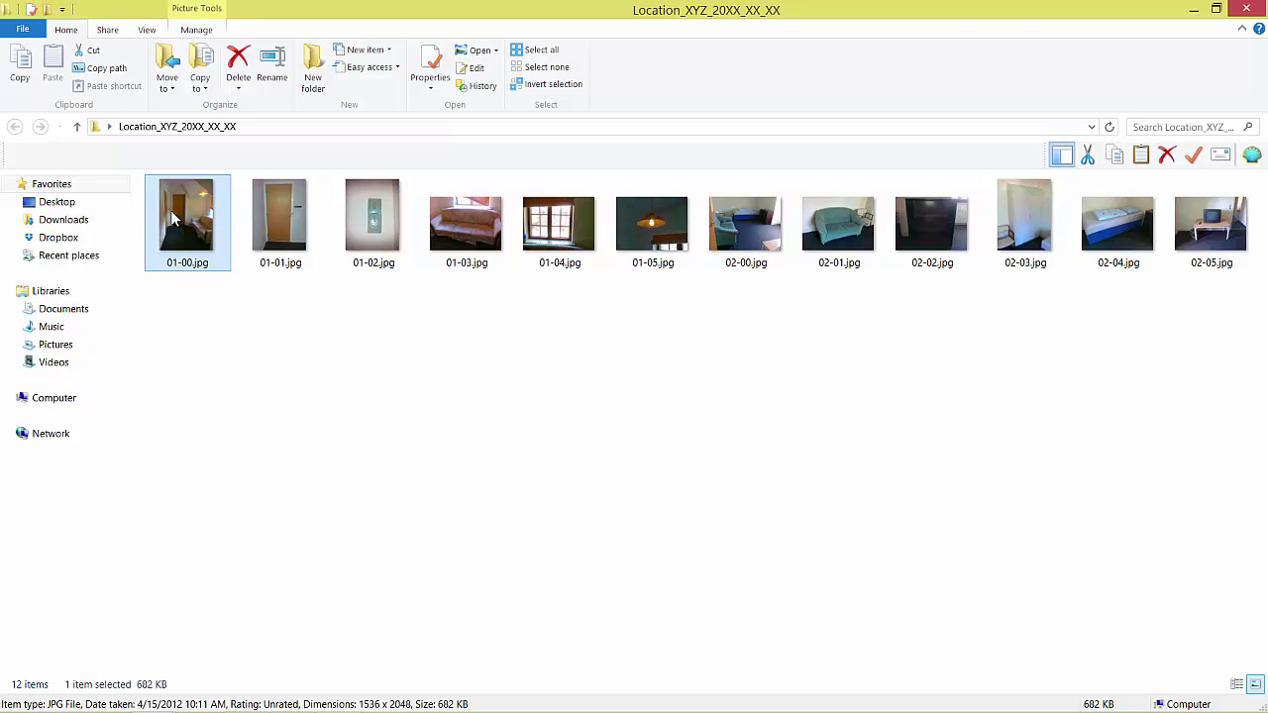
ctrl+click(750, 247)
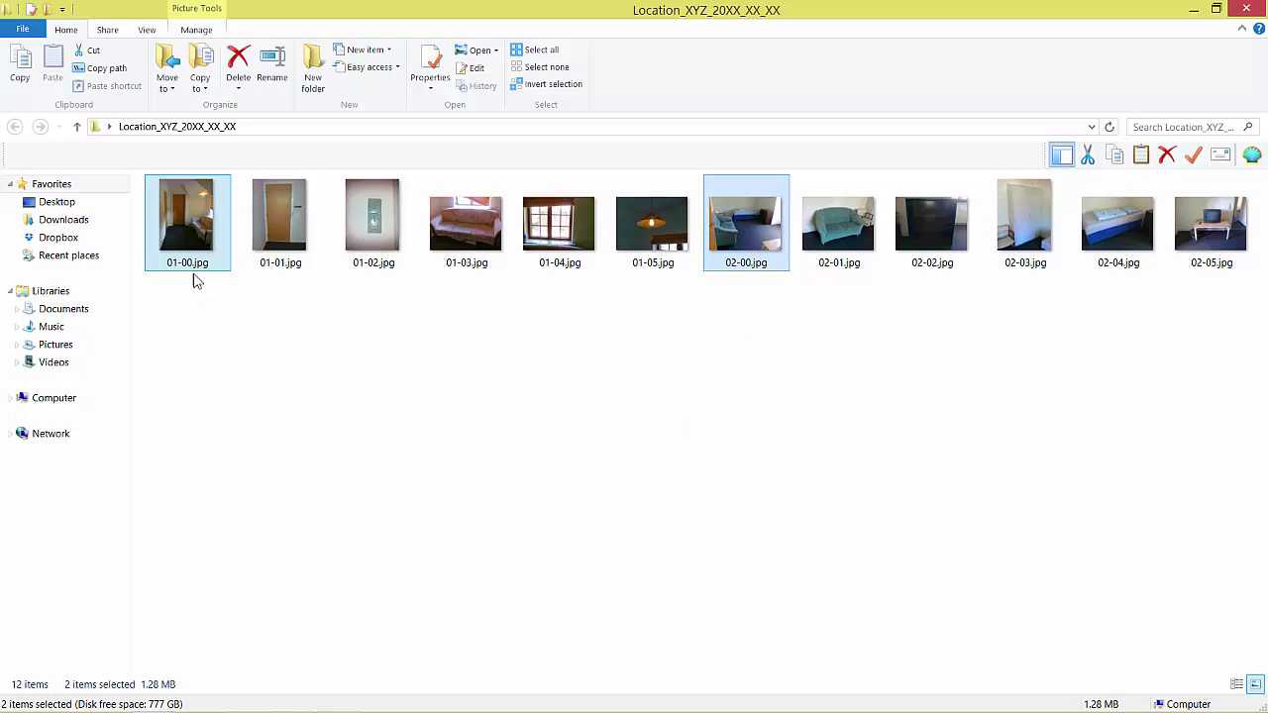
ctrl+scroll(189, 294, up, 2)
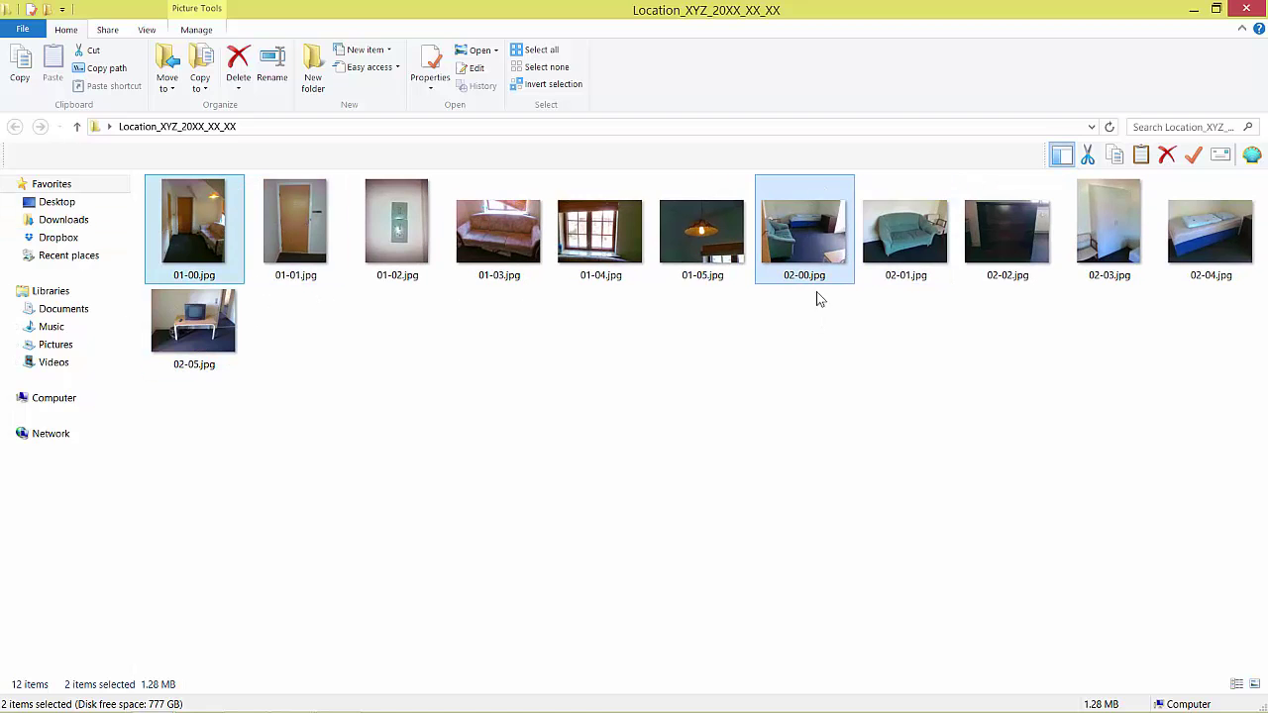
mouse_move(826, 224)
- Deselect both photos, then pick out 02-00.jpg
click(666, 383)
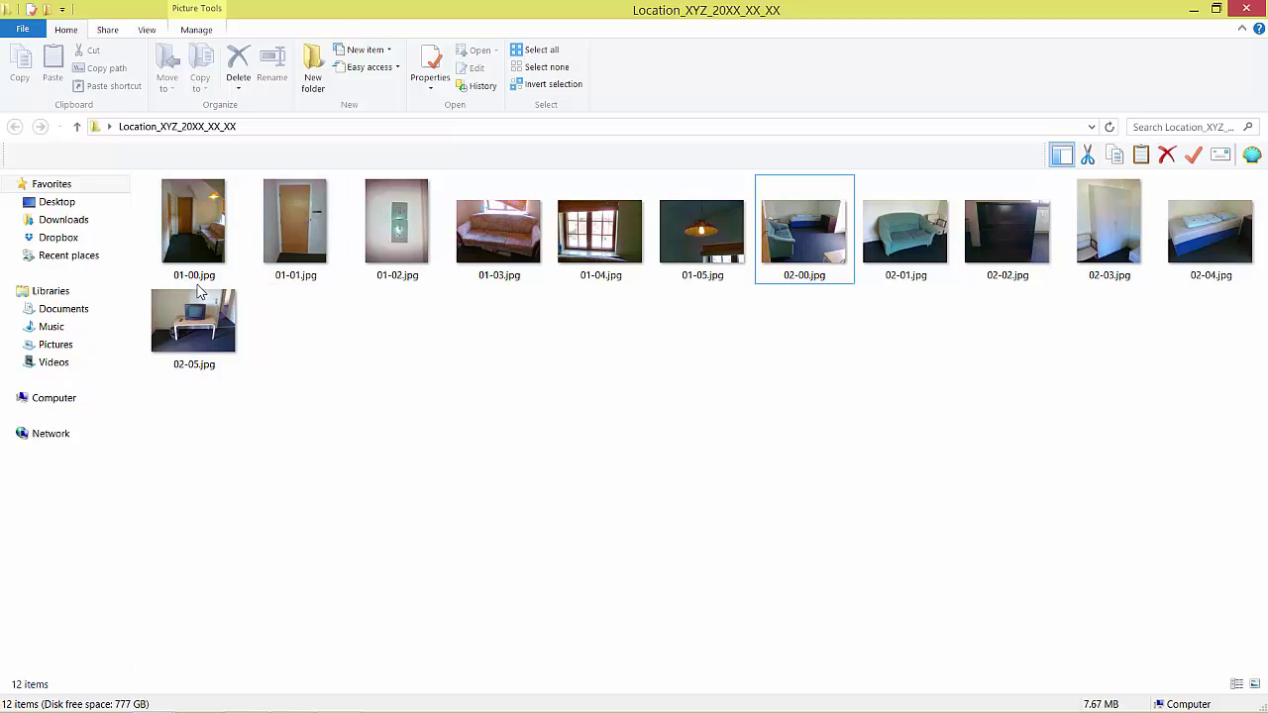
mouse_move(212, 218)
click(792, 290)
- Switch to PowerPoint and start a new Photo Album from the Insert tab
key(alt+Tab)
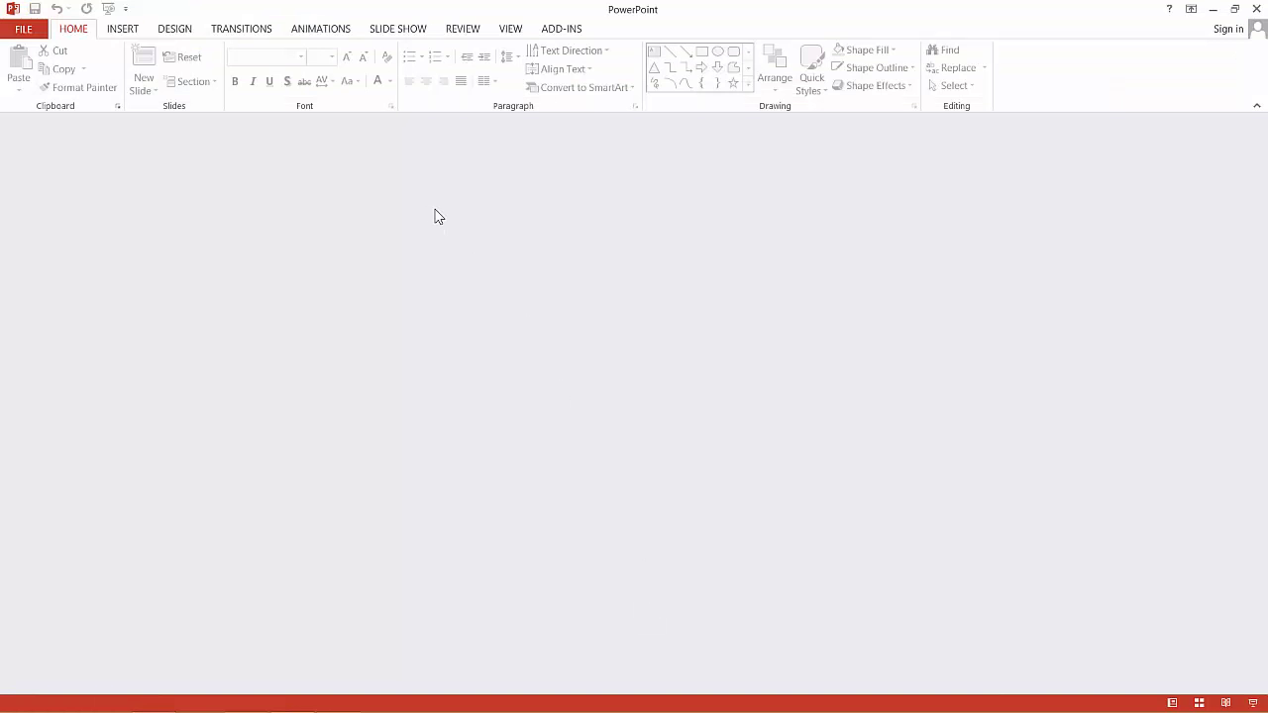
click(123, 28)
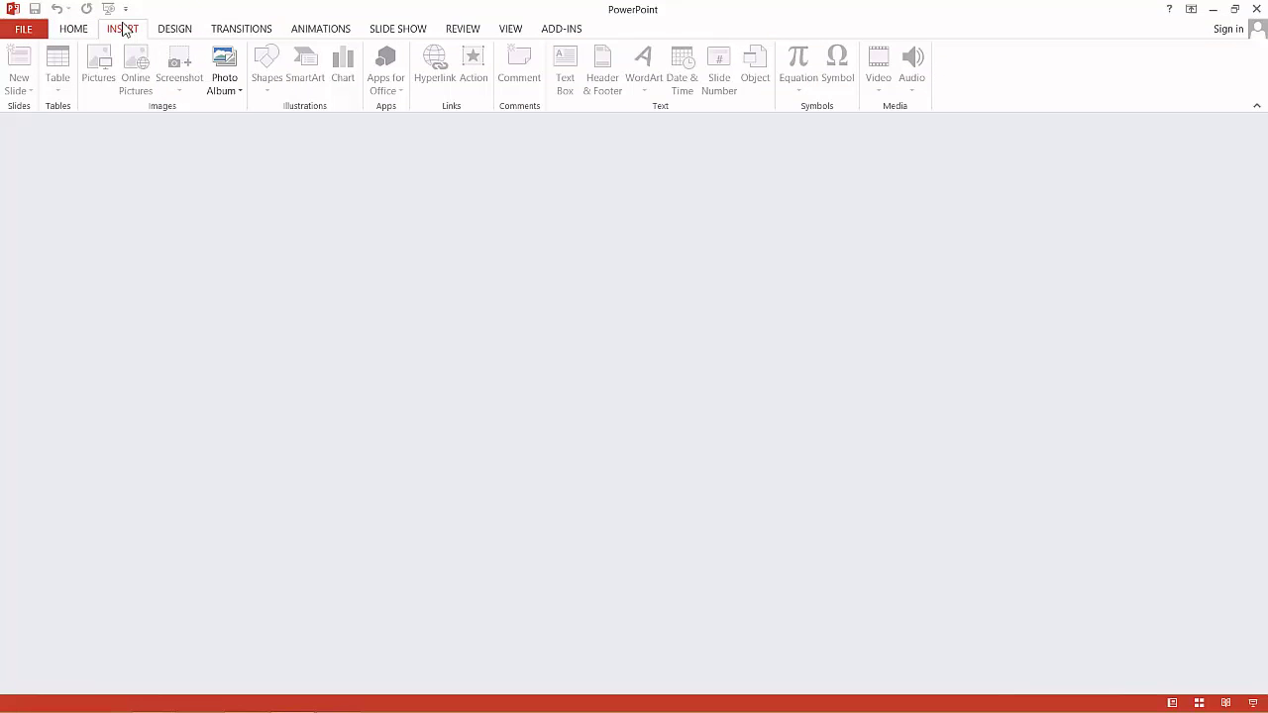
click(230, 67)
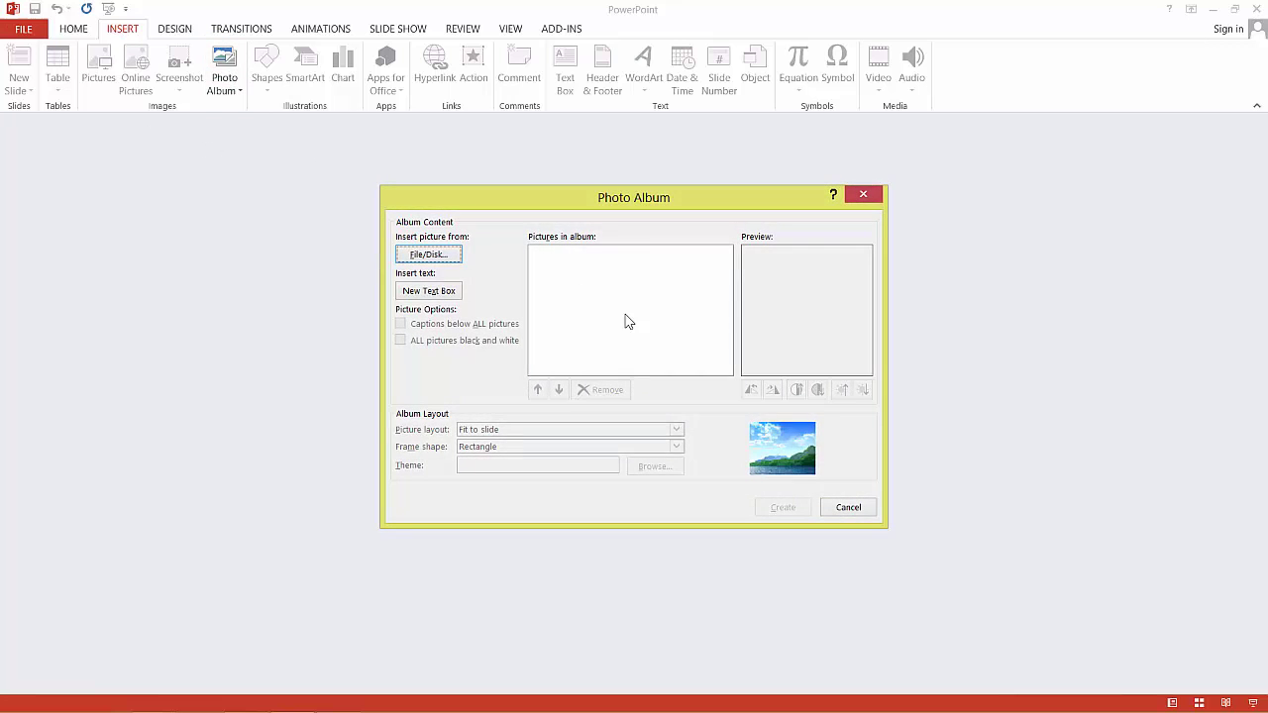
- Add all twelve photos from the Location_XYZ_20XX_XX_XX folder to the album
click(429, 255)
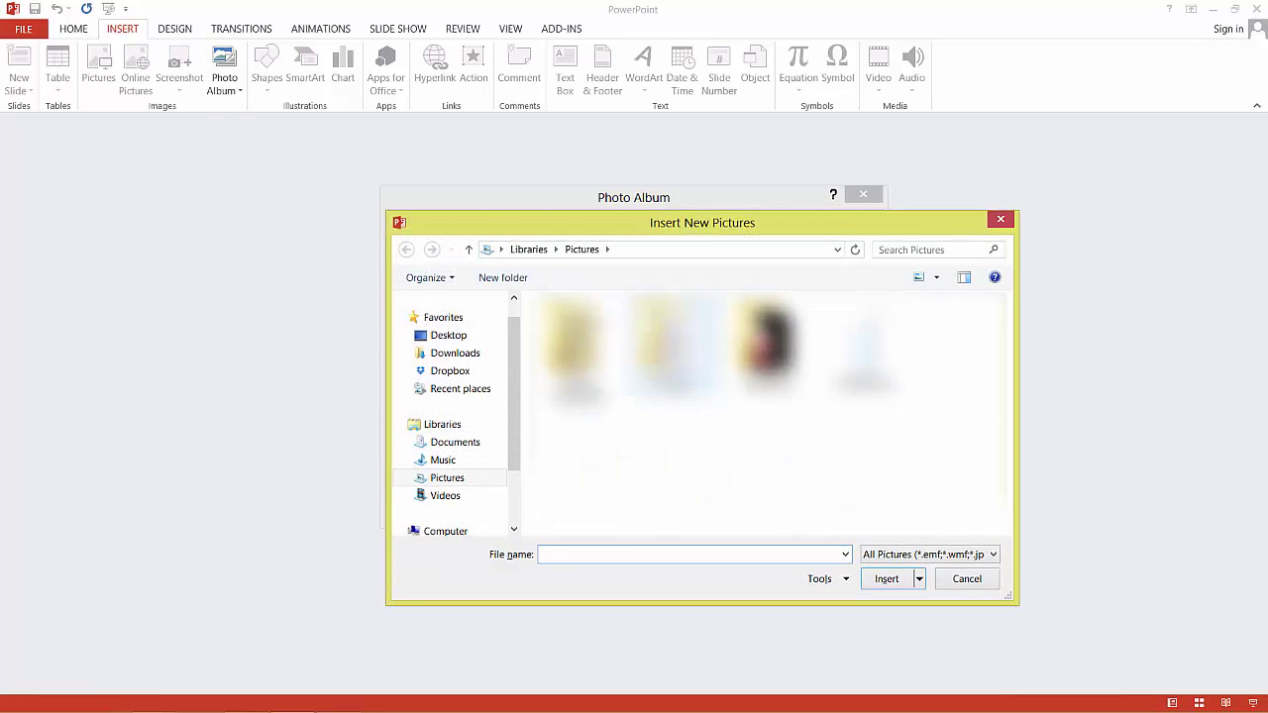
click(451, 340)
double_click(666, 423)
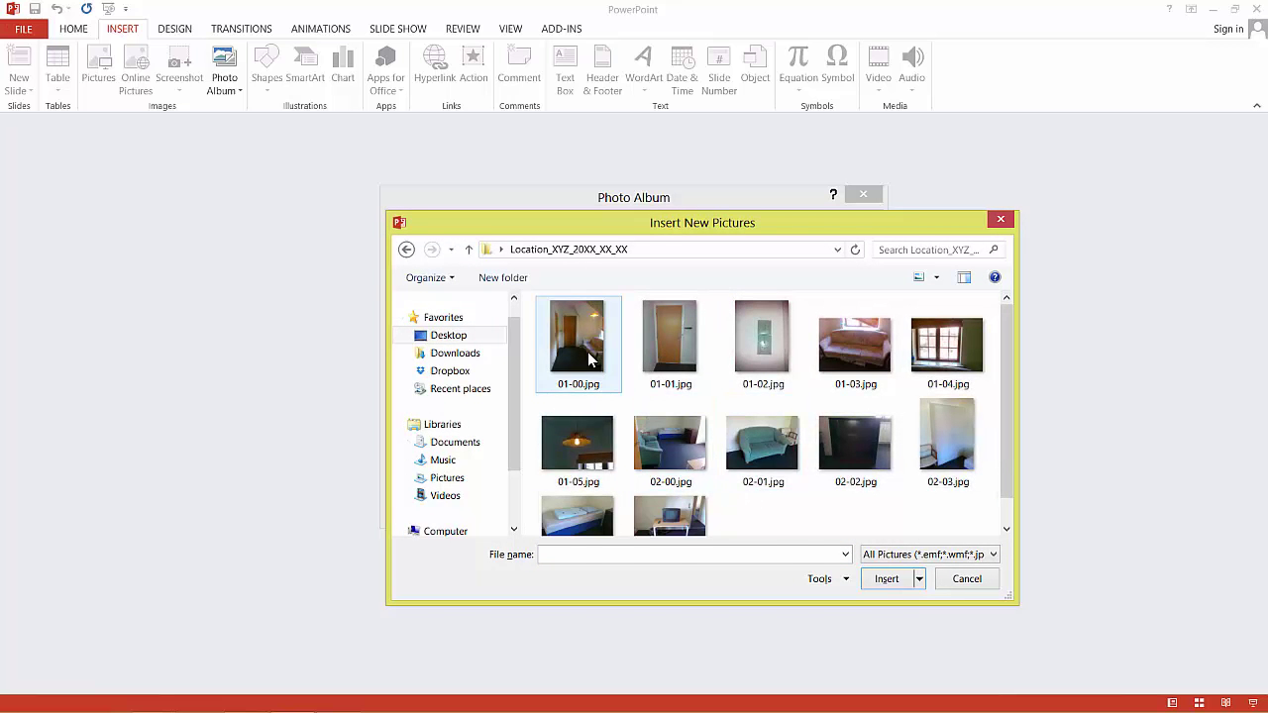
key(ctrl+a)
click(898, 585)
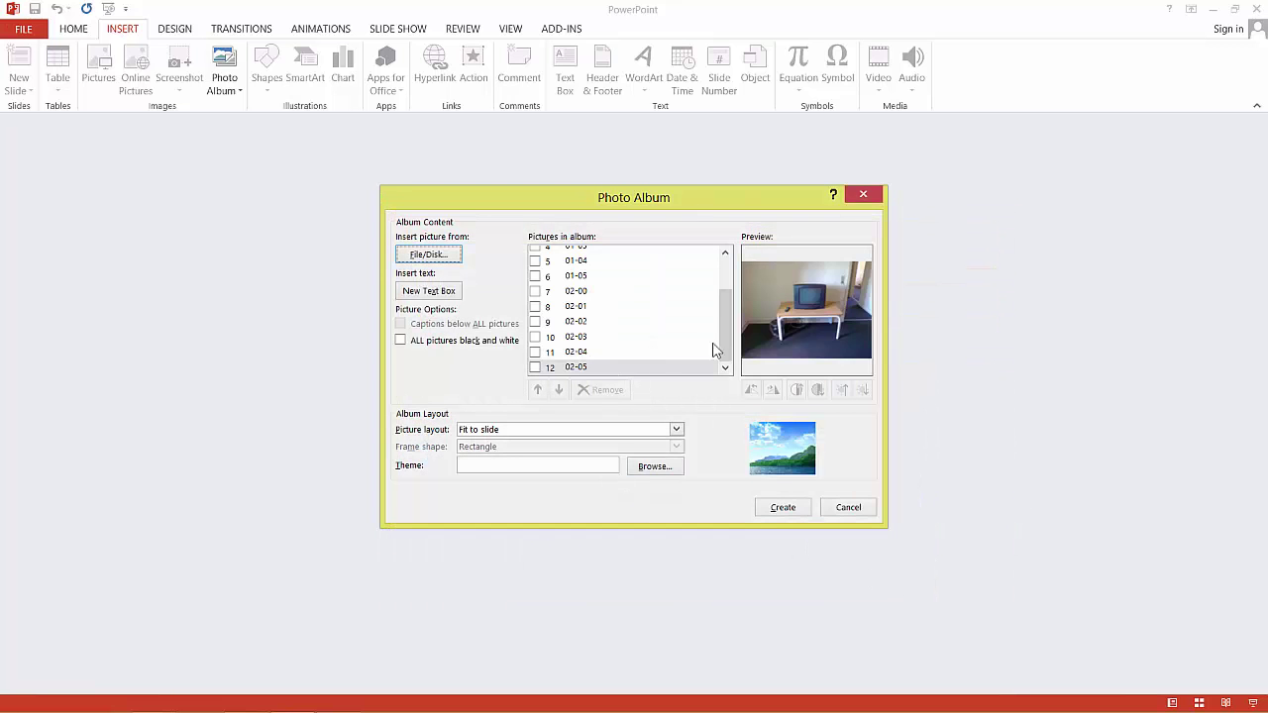
- Tick pictures 01-00 through 02-00 in the album's picture list
drag(729, 337, 730, 284)
drag(731, 307, 732, 279)
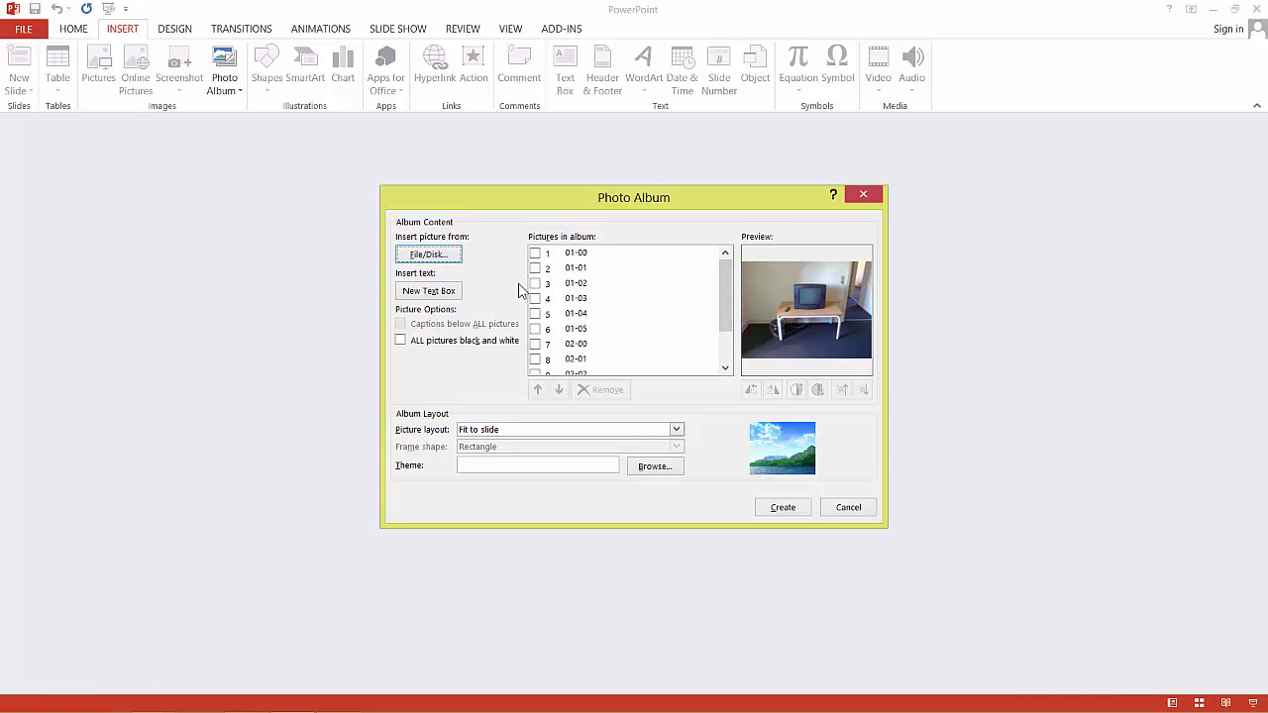
click(535, 253)
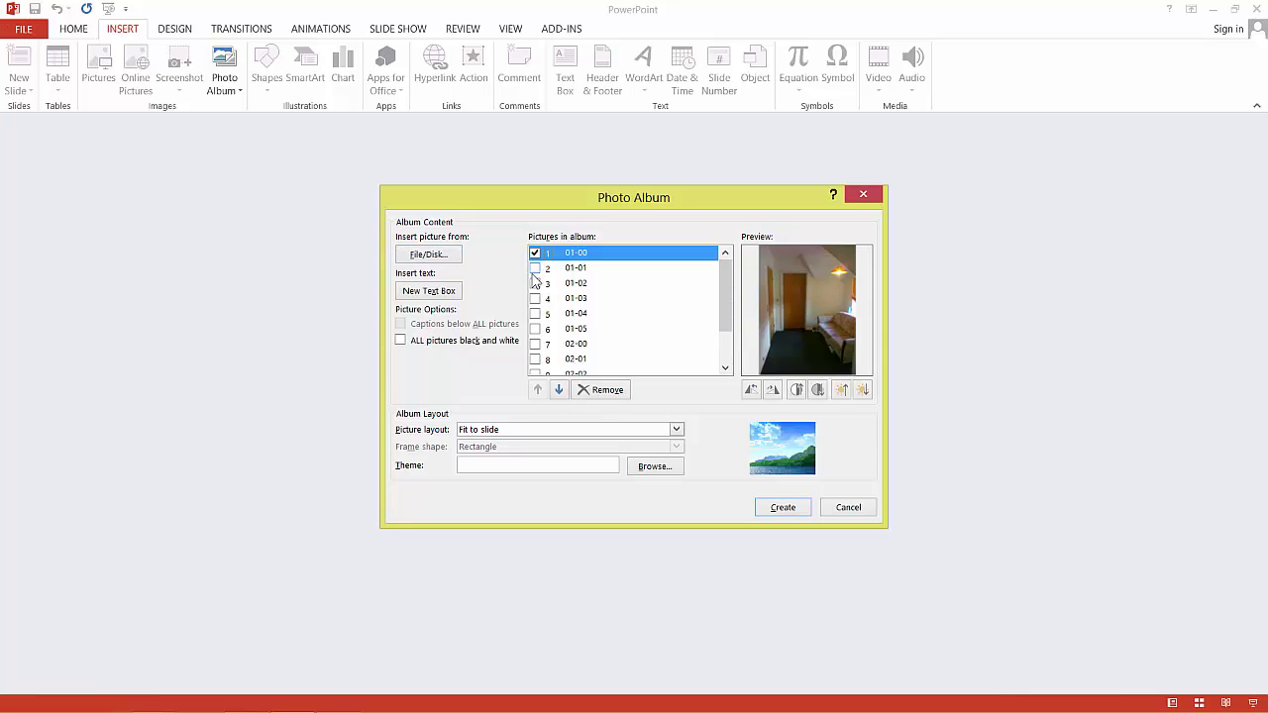
click(535, 267)
click(535, 284)
click(536, 298)
click(535, 313)
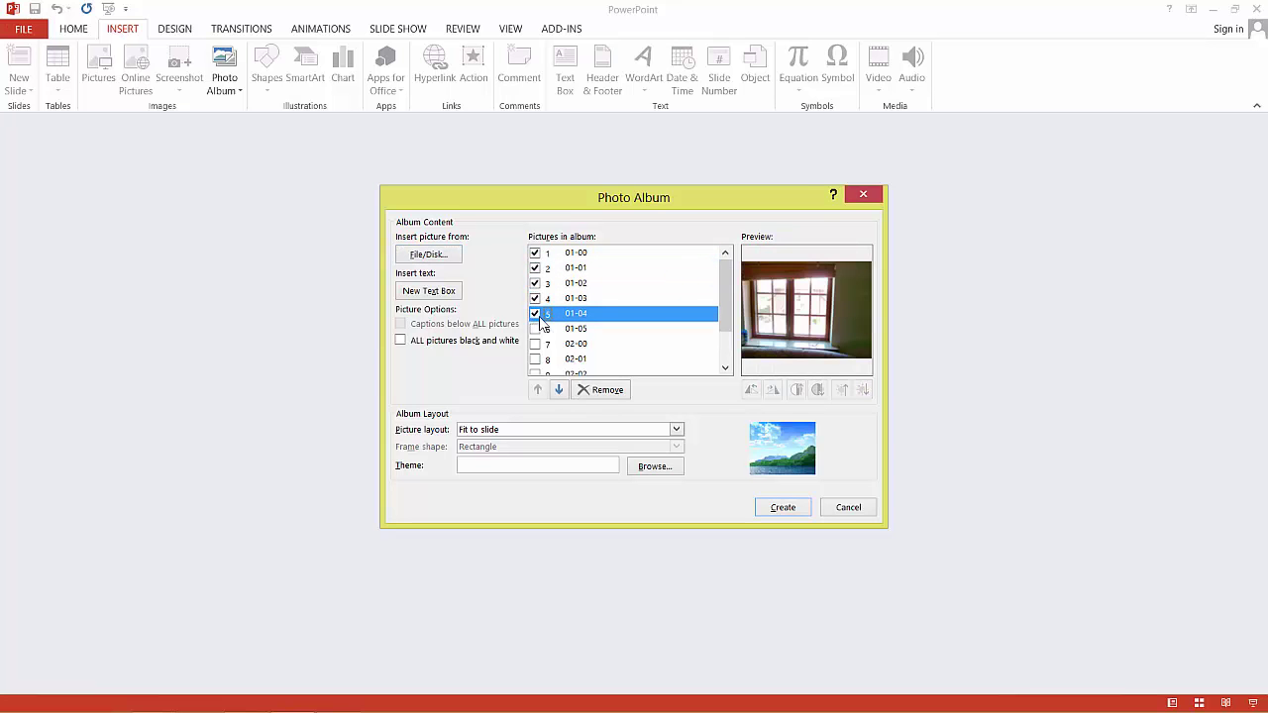
click(535, 329)
click(535, 344)
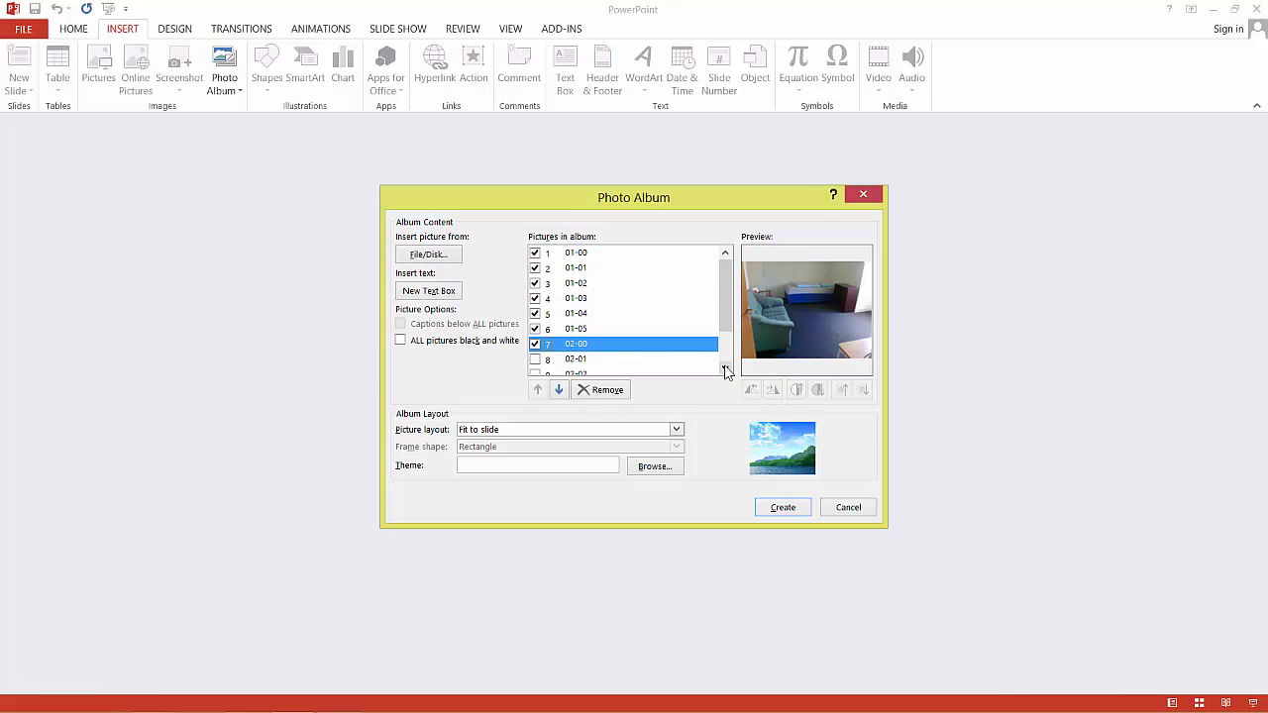
- Tick pictures 02-01 through 02-05 and create the 13-slide album
click(724, 366)
click(535, 319)
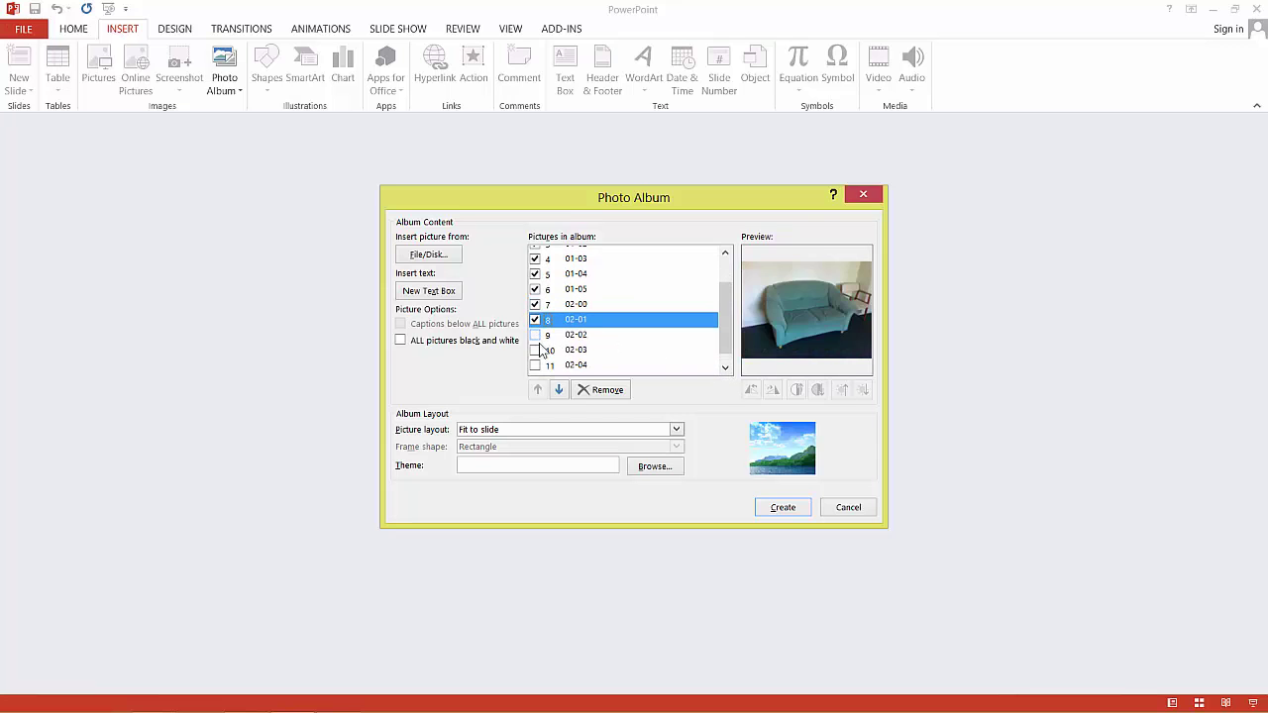
click(535, 334)
click(535, 350)
click(535, 365)
click(725, 367)
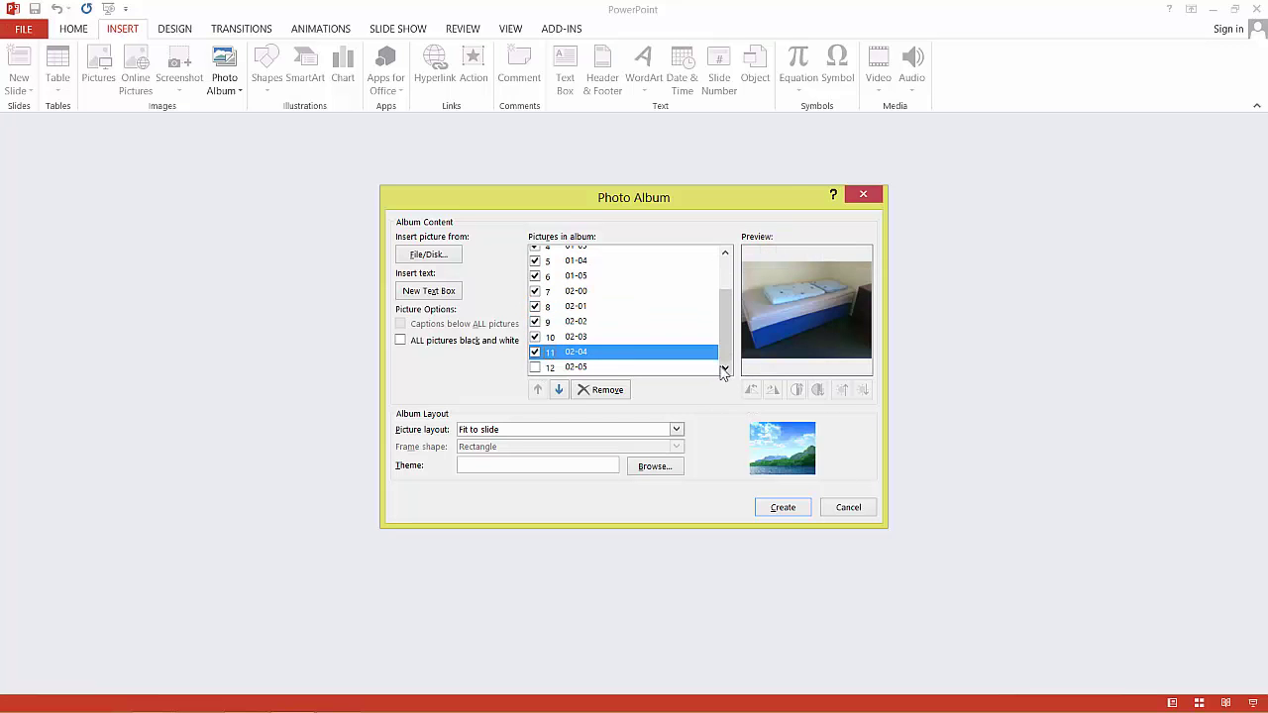
click(536, 367)
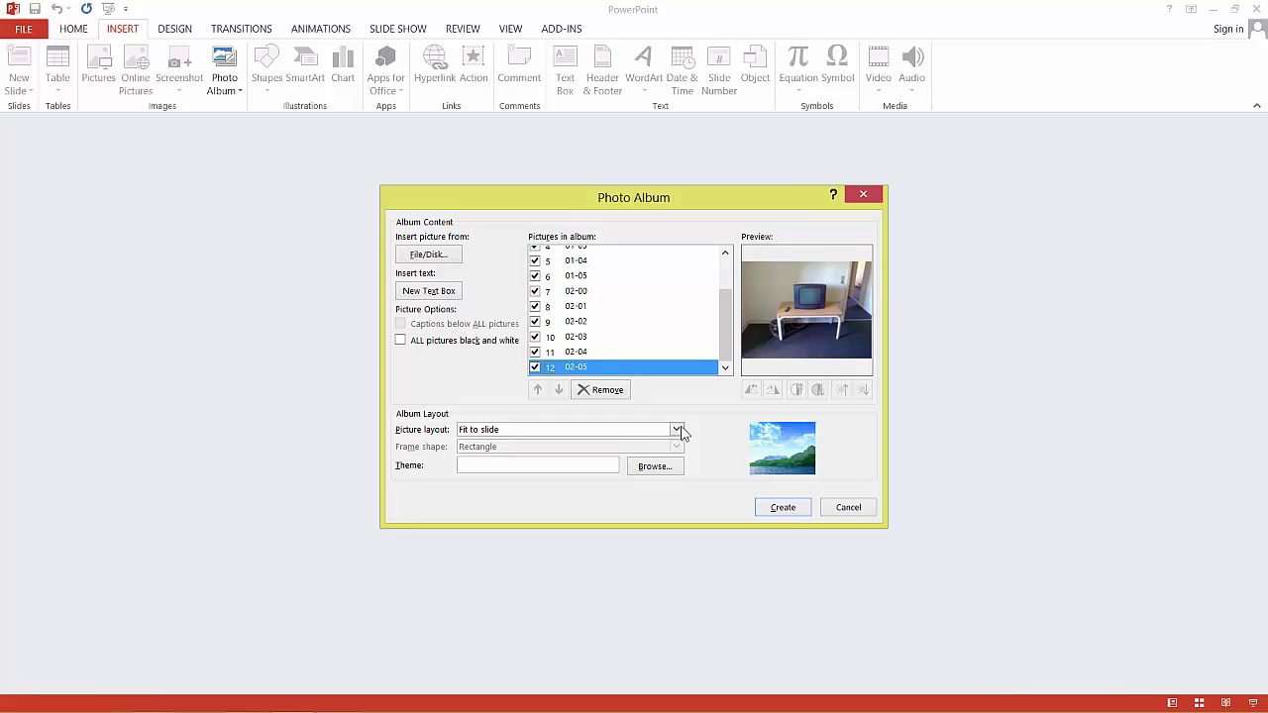
click(782, 507)
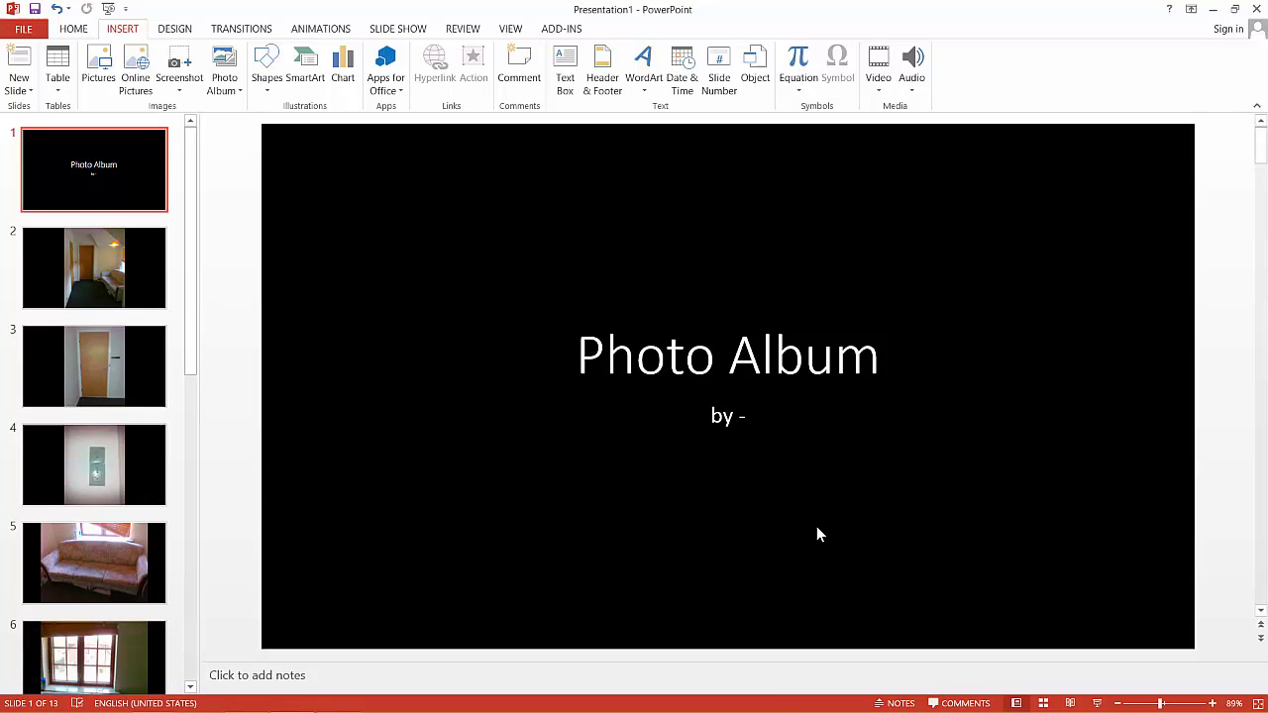
- Add 'Ideas in Progress' on a new line under 'by –' in the subtitle
click(745, 416)
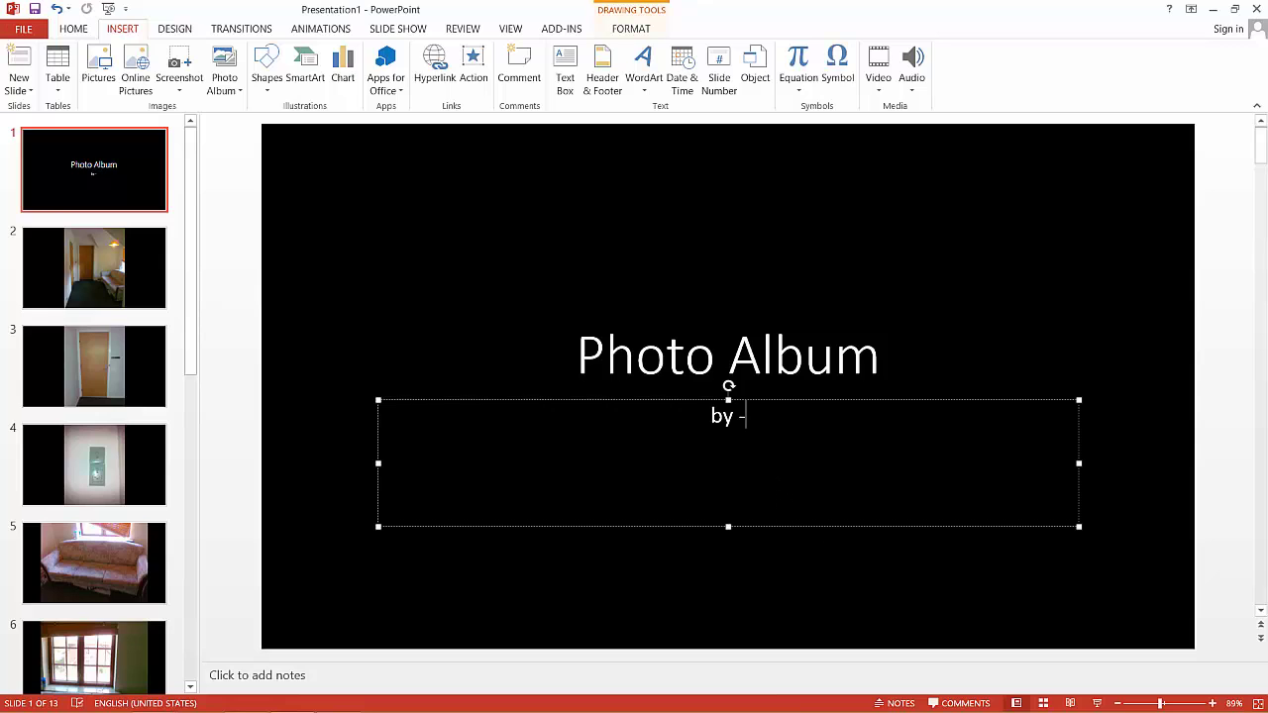
key(Return)
text(Ideas in Progress)
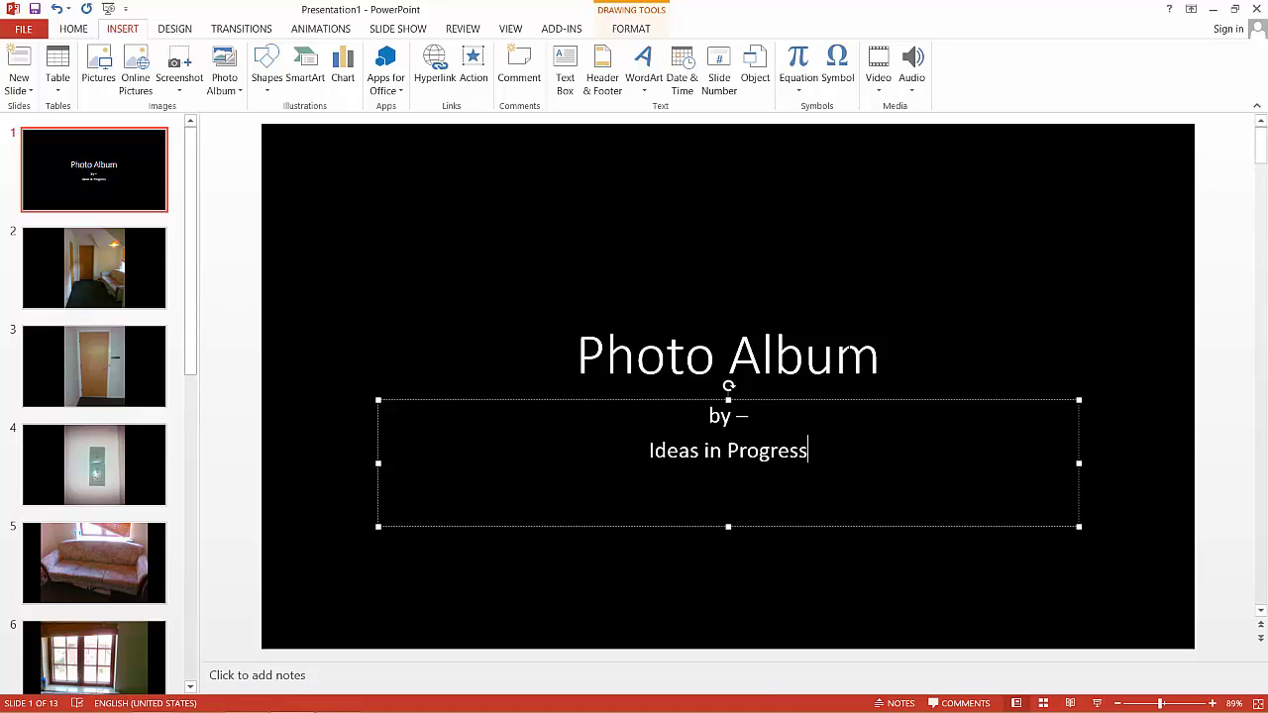
- Add 'Memory palace pegs' as a second line of the 'Photo Album' title
click(881, 357)
key(Return)
text(Memo)
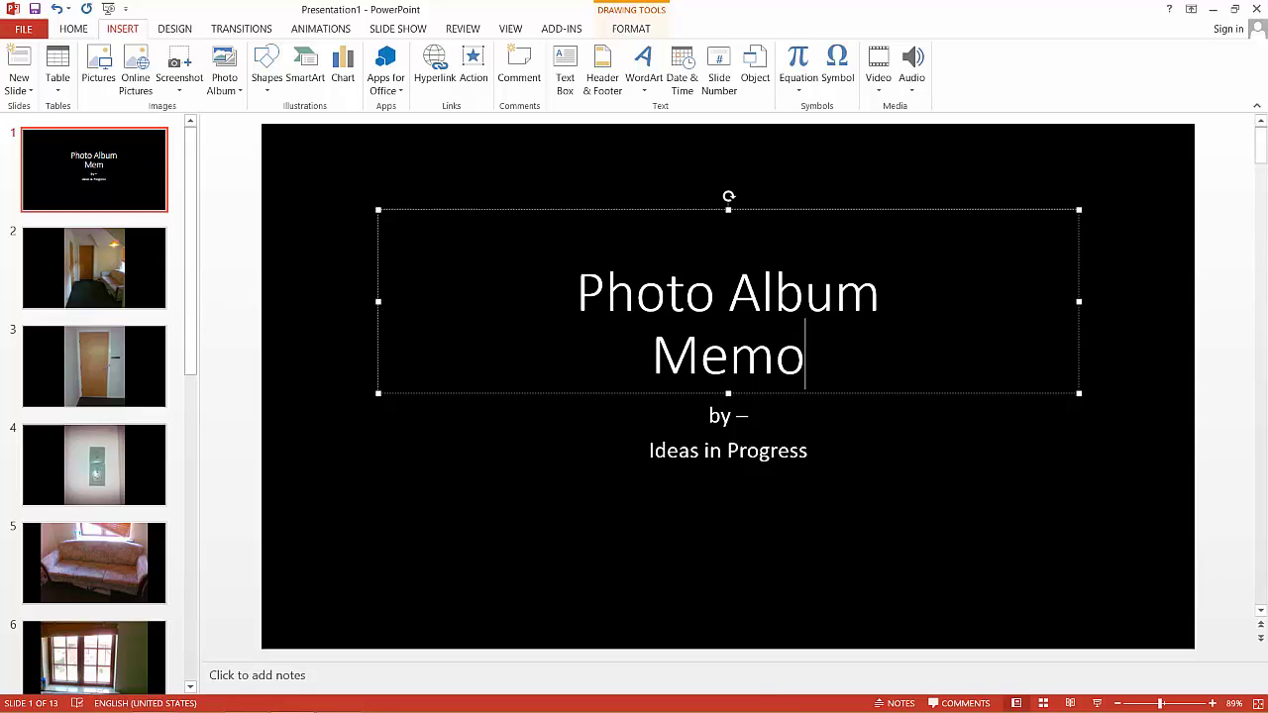
text(ry palace pegs)
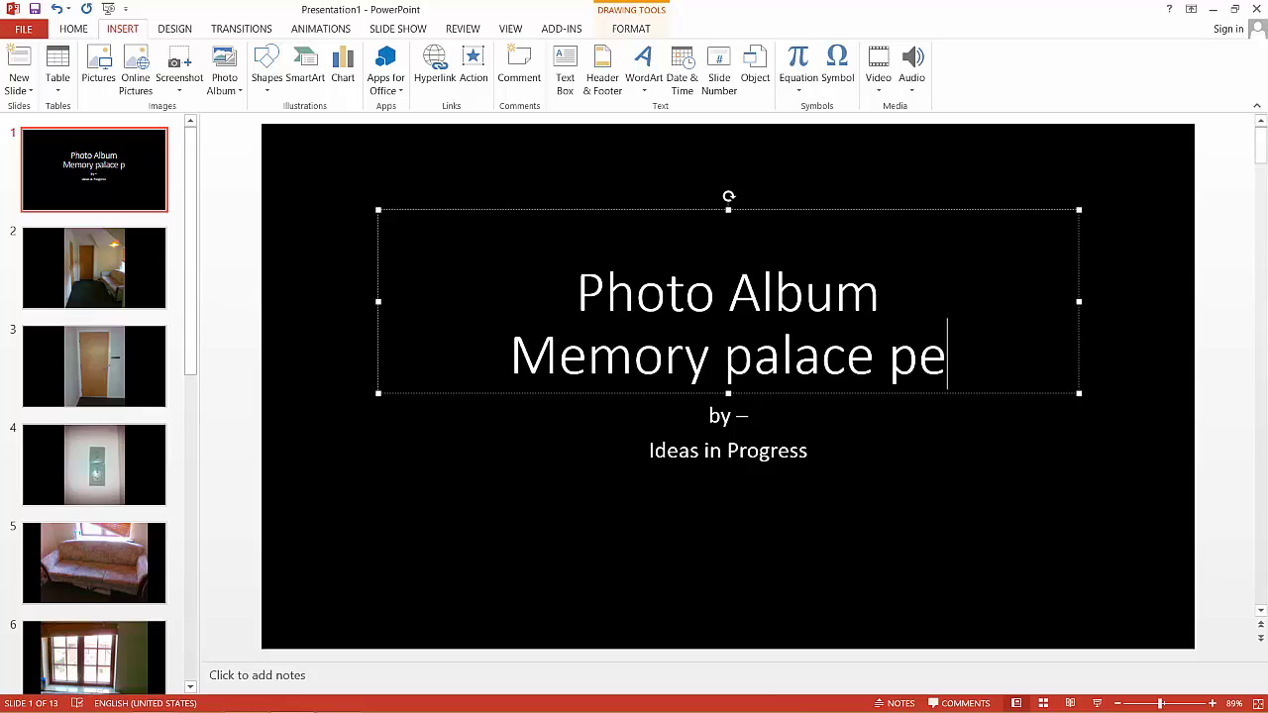
click(101, 293)
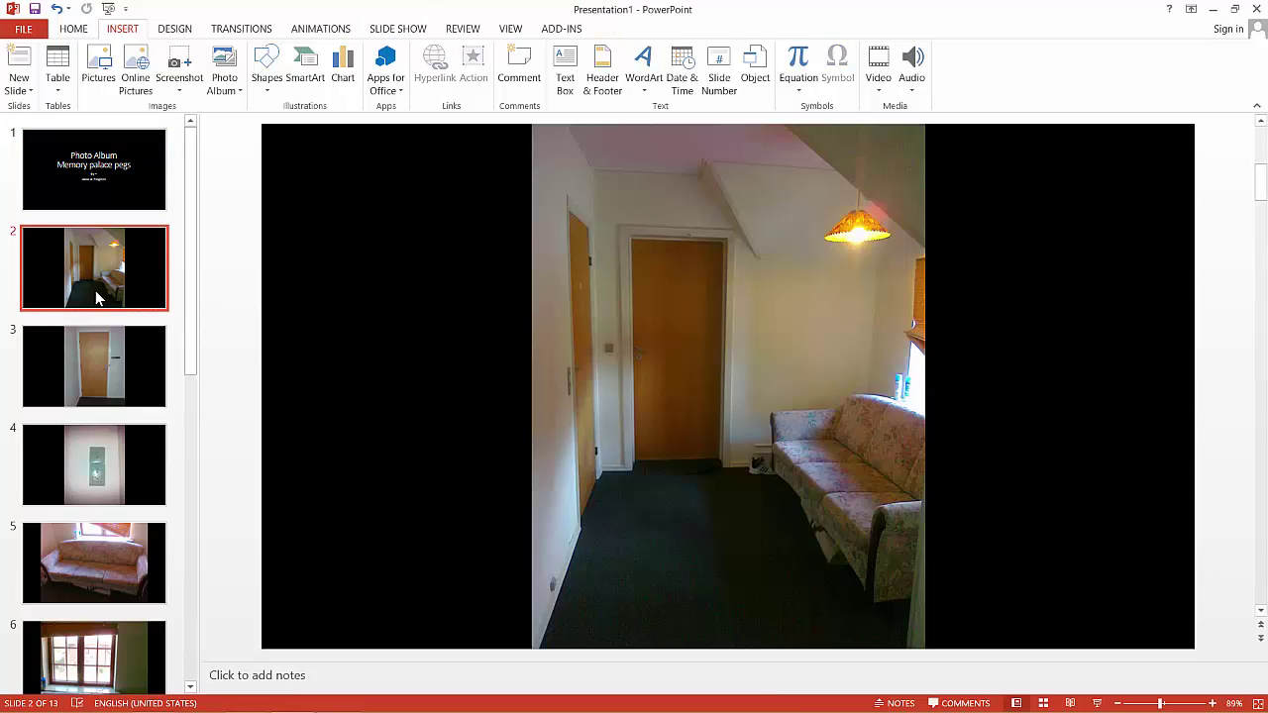
key(Down)
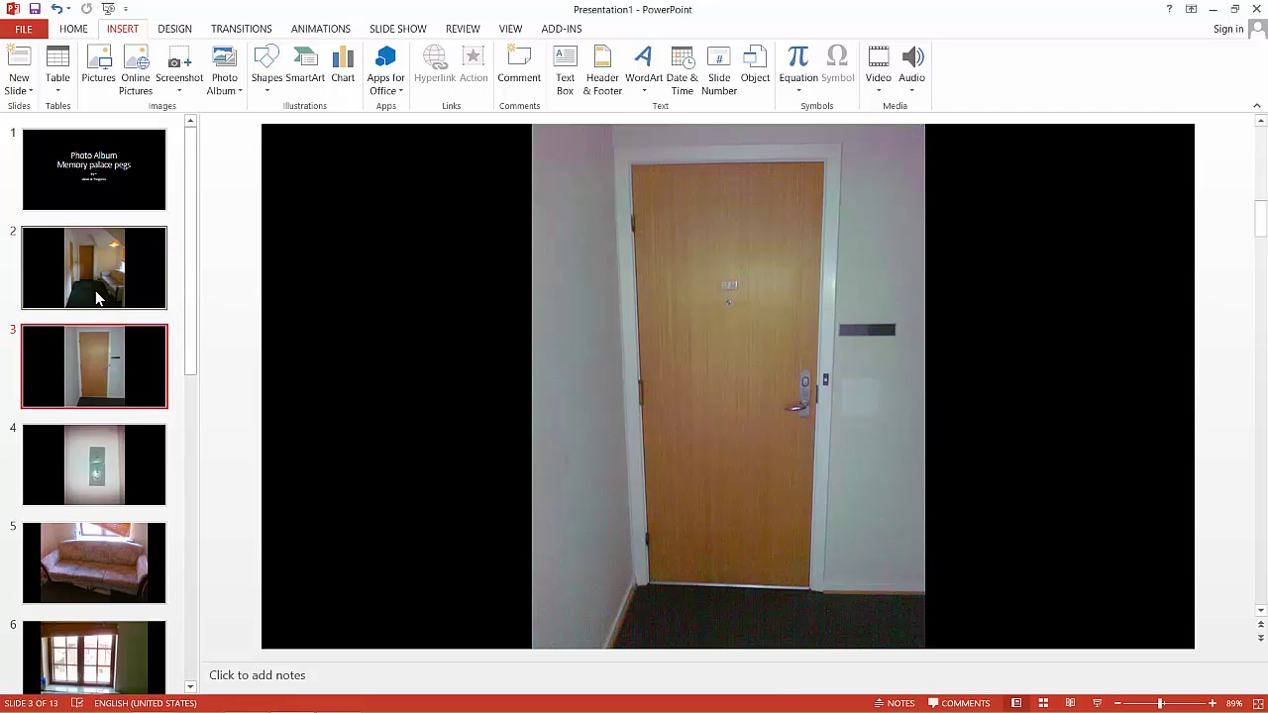
key(Down)
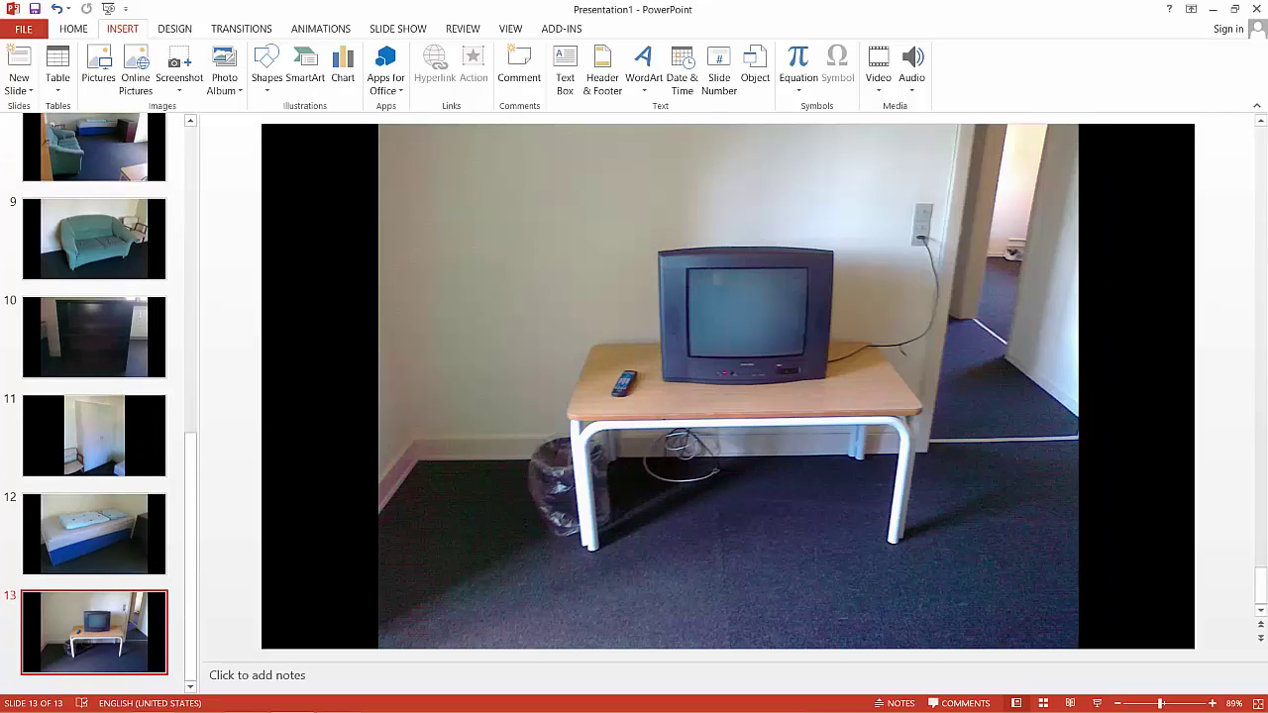
scroll(451, 327, up, 11)
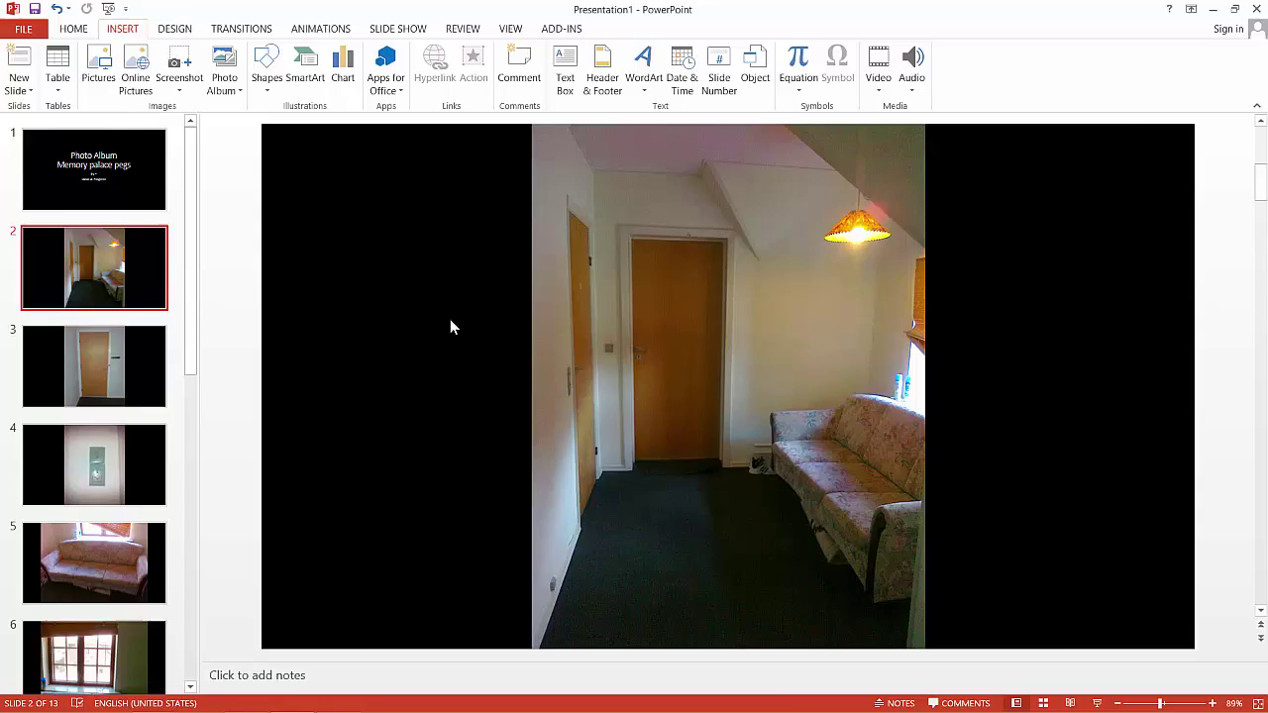
- Switch back to the File Explorer window showing the twelve room photos
key(alt+Tab)
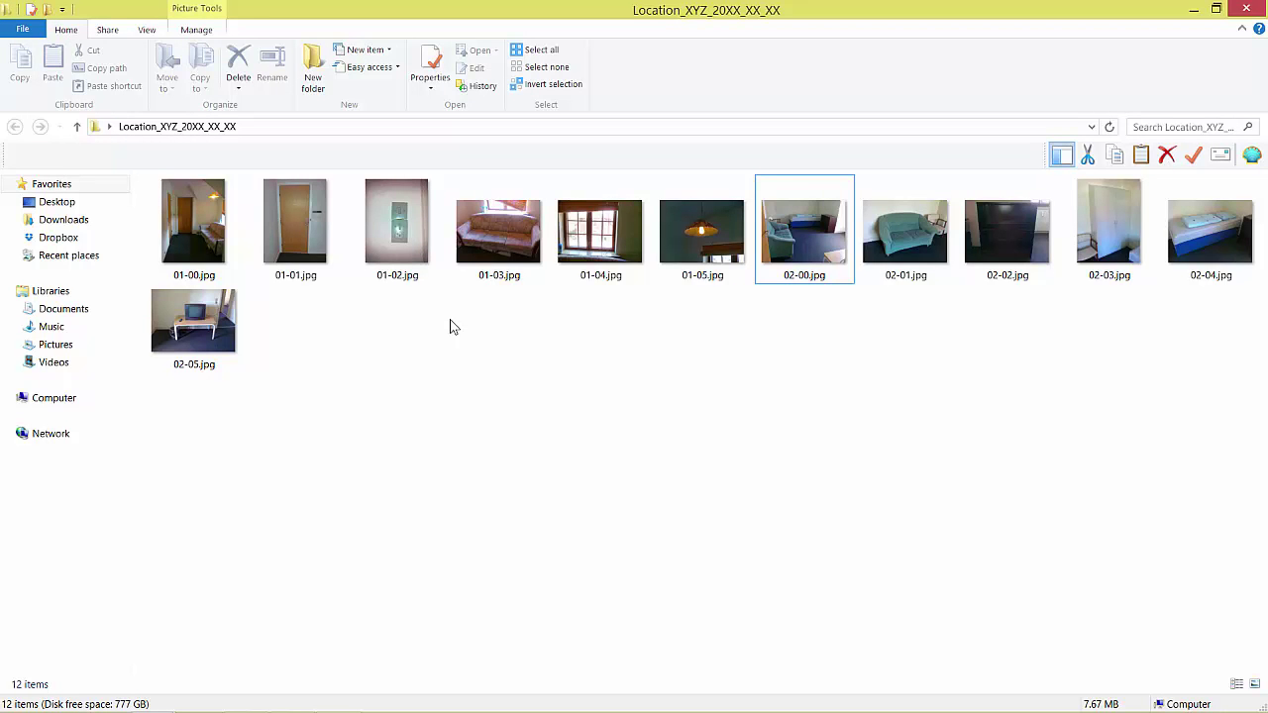